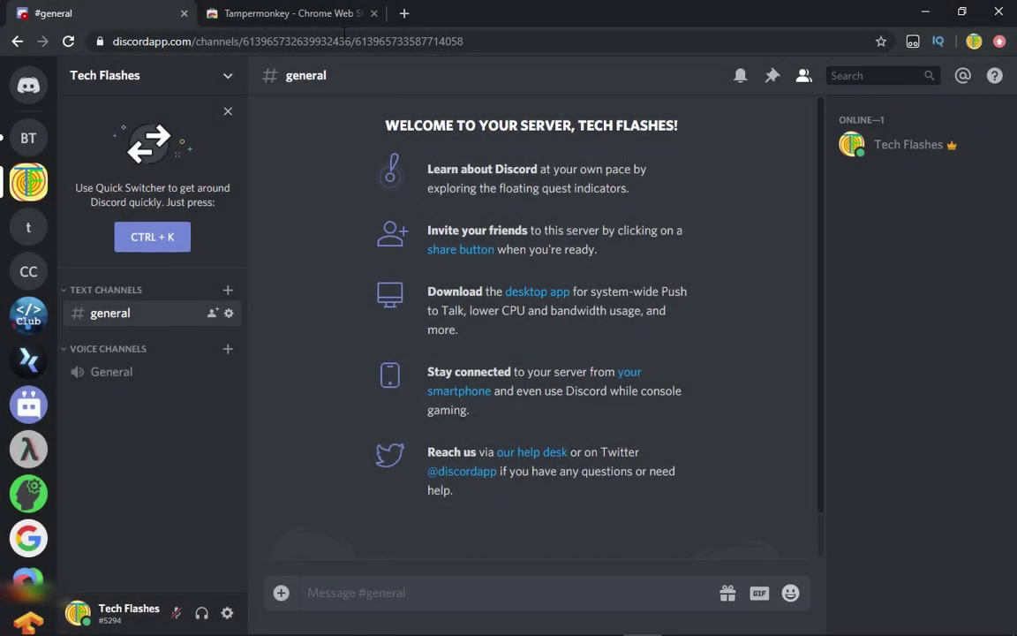
Step: Import the Discord Scroll userscript into Tampermonkey from tampermonkey_scripts.zip in Downloads and show the installed userscripts
{"action": "left_click", "coordinate": [288, 10]}
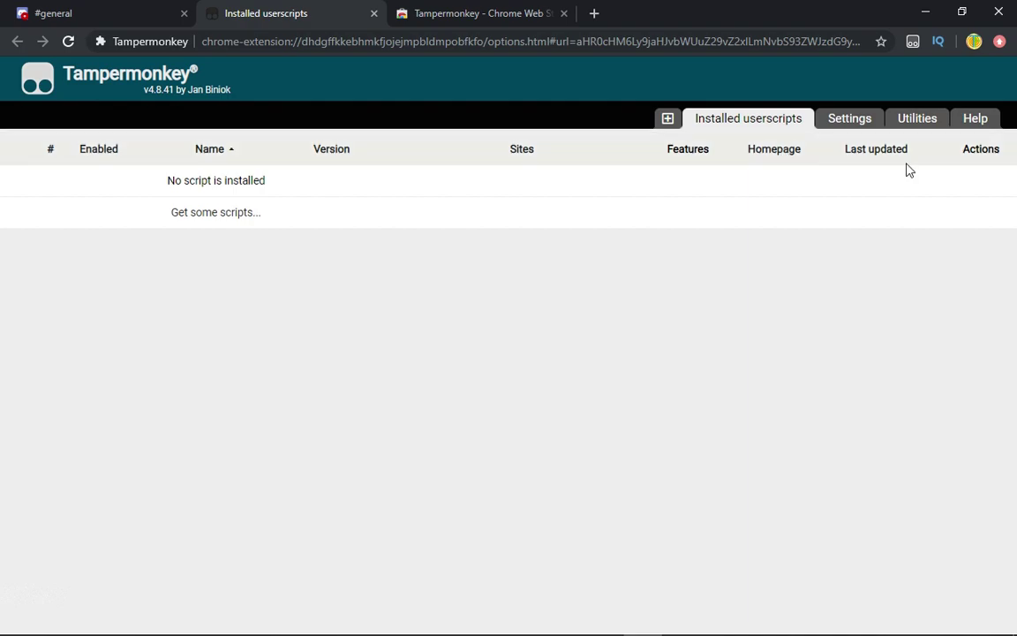
{"action": "left_click", "coordinate": [922, 122]}
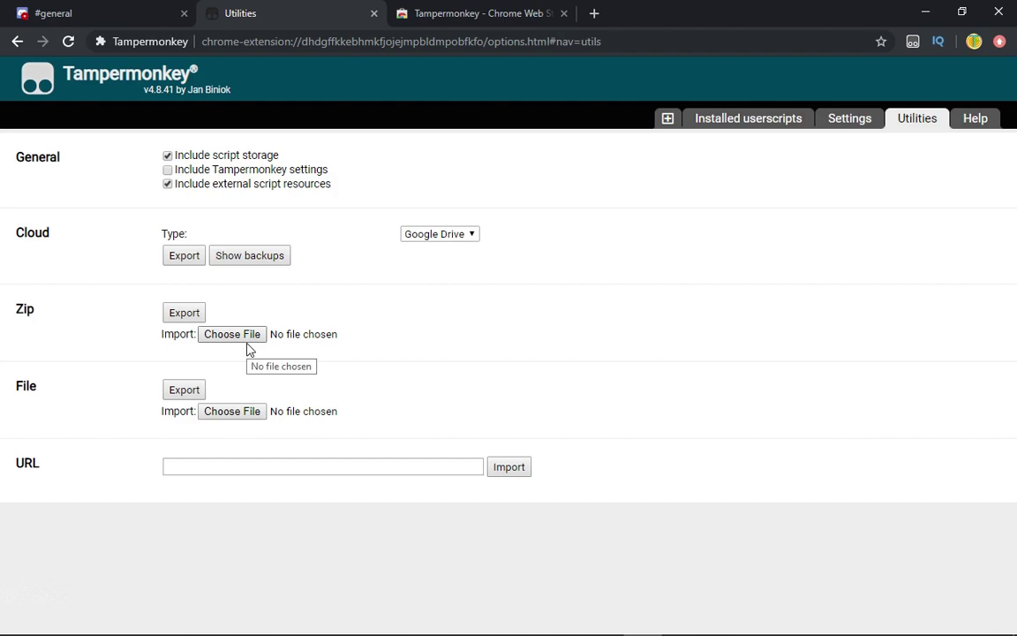
{"action": "left_click", "coordinate": [245, 339]}
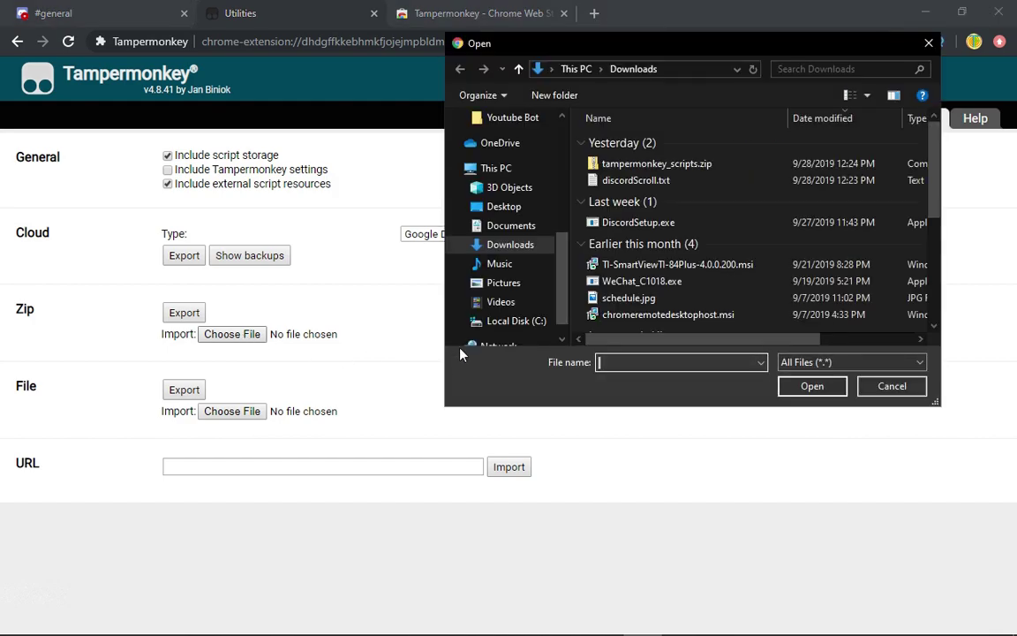
{"action": "left_click", "coordinate": [699, 165]}
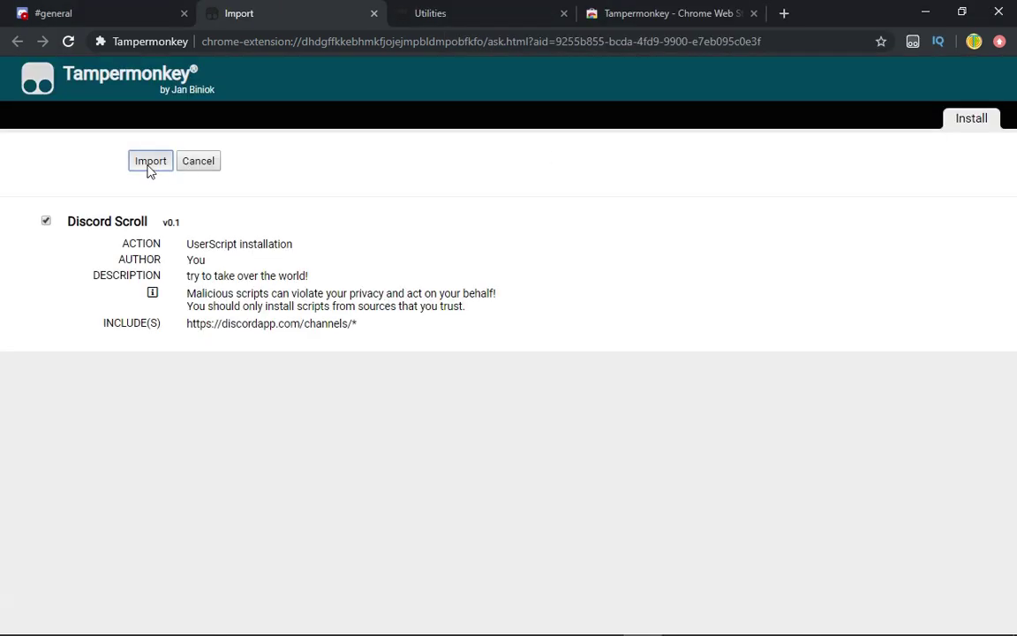
{"action": "left_click", "coordinate": [148, 164]}
{"action": "left_click", "coordinate": [755, 124]}
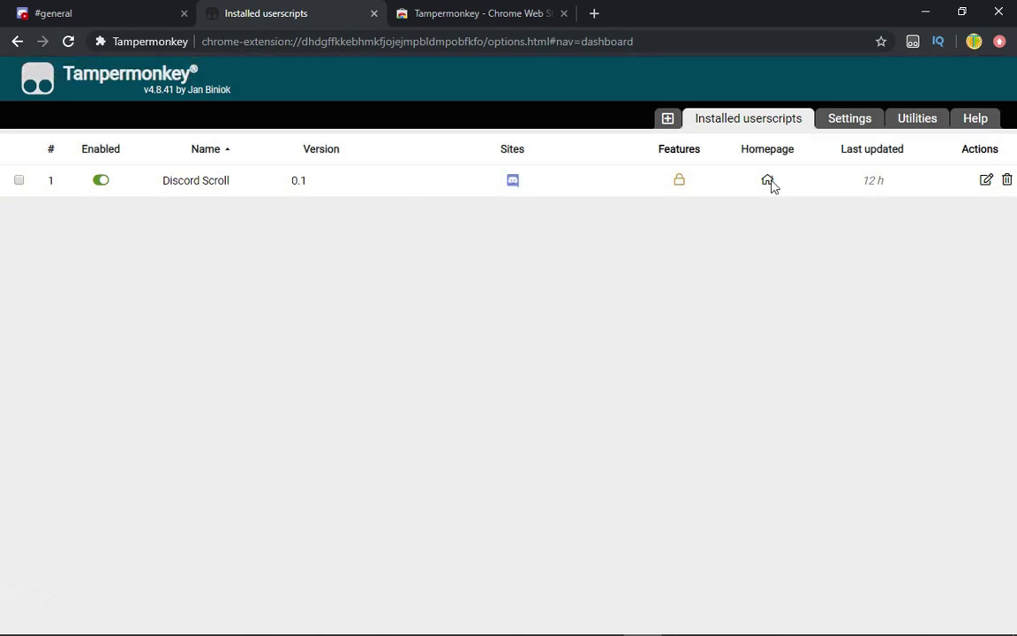
Step: Reload the Discord #general page in the browser and close the other browser tabs
{"action": "left_click", "coordinate": [163, 7]}
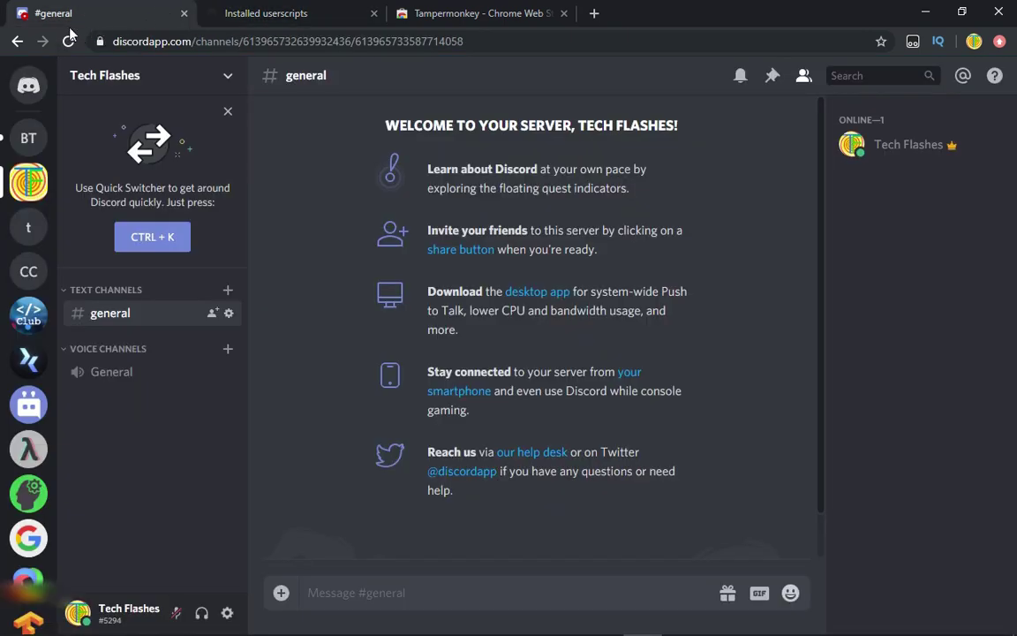
{"action": "left_click", "coordinate": [69, 42]}
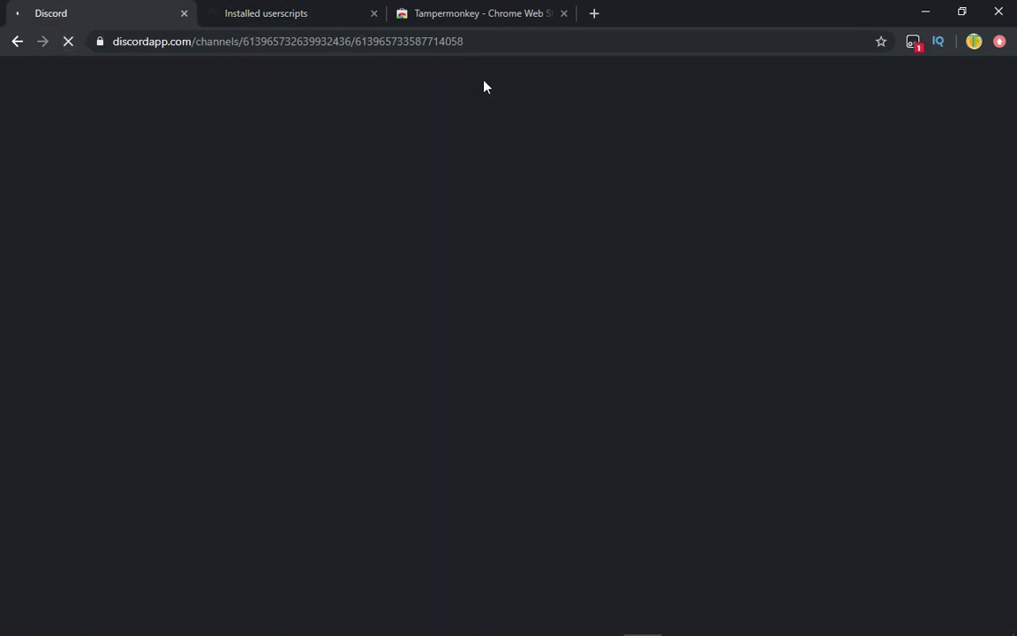
{"action": "left_click", "coordinate": [486, 11]}
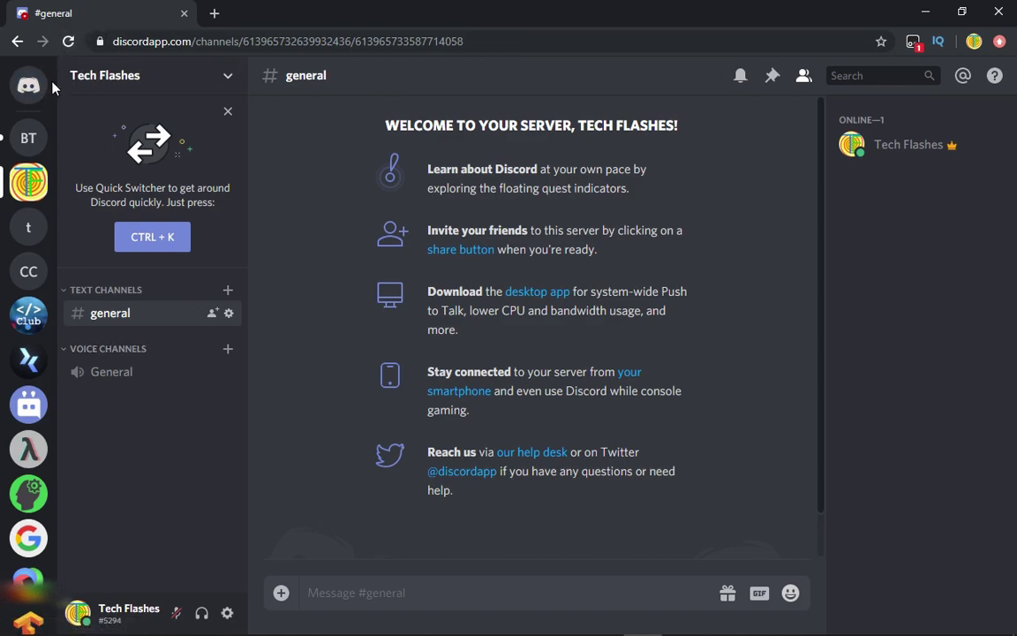
Step: Check how the server list scrolls up and down in the browser version of Discord
{"action": "scroll", "coordinate": [35, 180], "scroll_direction": "down", "scroll_amount": 3}
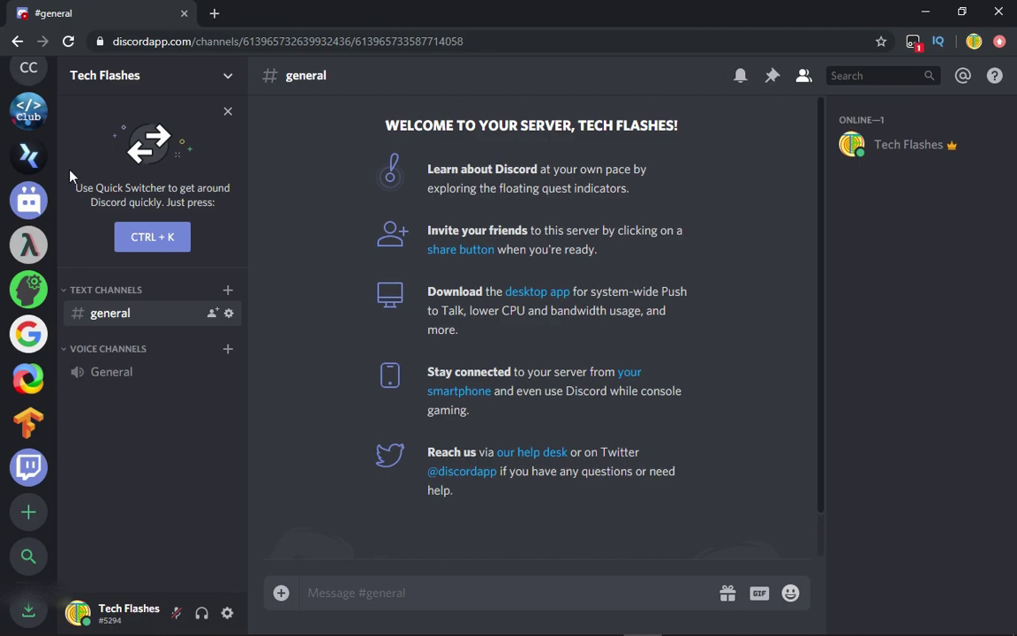
{"action": "scroll", "coordinate": [53, 353], "scroll_direction": "up", "scroll_amount": 1}
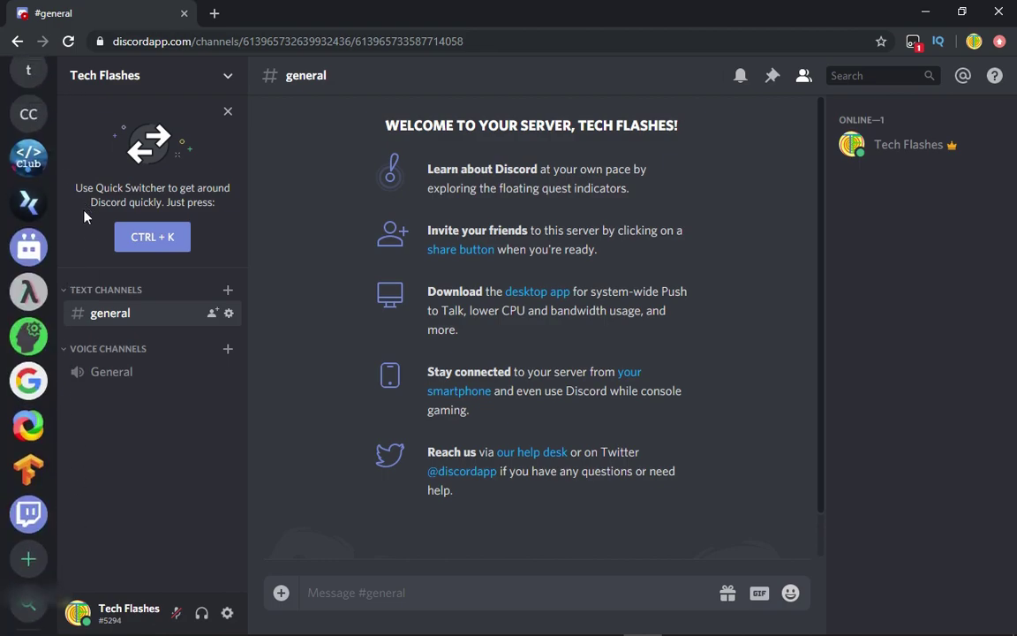
{"action": "scroll", "coordinate": [58, 327], "scroll_direction": "down", "scroll_amount": 1}
{"action": "scroll", "coordinate": [56, 88], "scroll_direction": "up", "scroll_amount": 2}
{"action": "scroll", "coordinate": [44, 133], "scroll_direction": "down", "scroll_amount": 2}
{"action": "scroll", "coordinate": [45, 141], "scroll_direction": "up", "scroll_amount": 3}
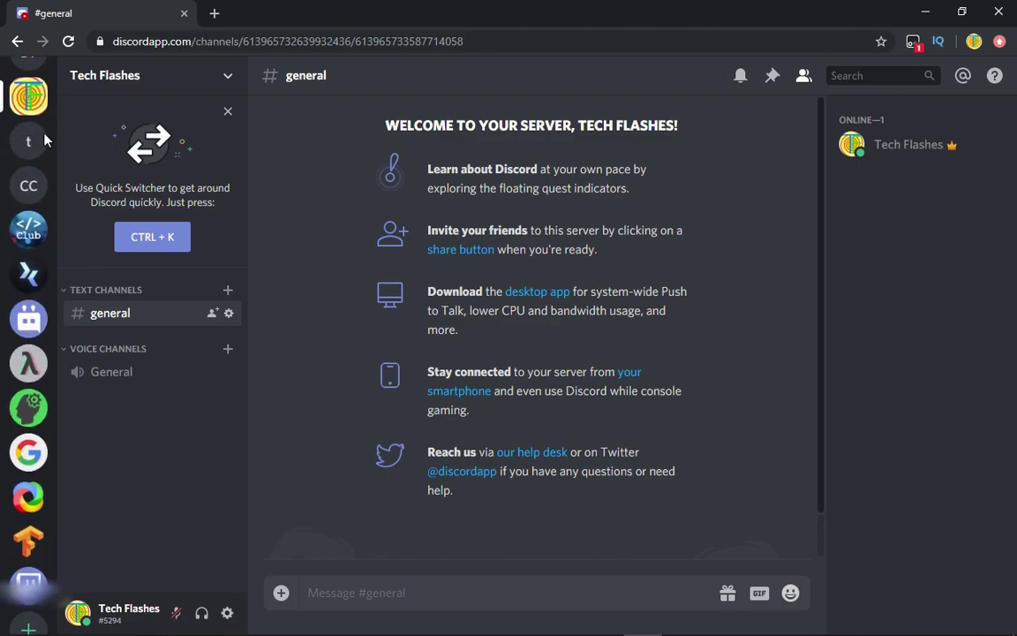
{"action": "scroll", "coordinate": [44, 139], "scroll_direction": "up", "scroll_amount": 2}
{"action": "scroll", "coordinate": [48, 176], "scroll_direction": "down", "scroll_amount": 4}
{"action": "scroll", "coordinate": [58, 104], "scroll_direction": "up", "scroll_amount": 4}
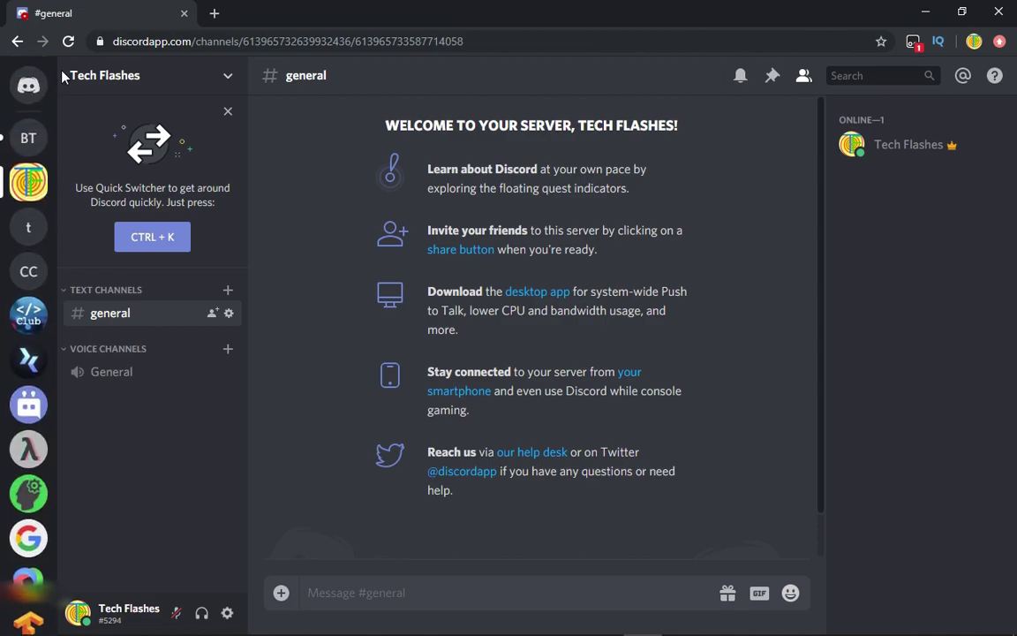
{"action": "scroll", "coordinate": [51, 108], "scroll_direction": "down", "scroll_amount": 4}
{"action": "scroll", "coordinate": [49, 133], "scroll_direction": "up", "scroll_amount": 4}
{"action": "scroll", "coordinate": [50, 122], "scroll_direction": "down", "scroll_amount": 4}
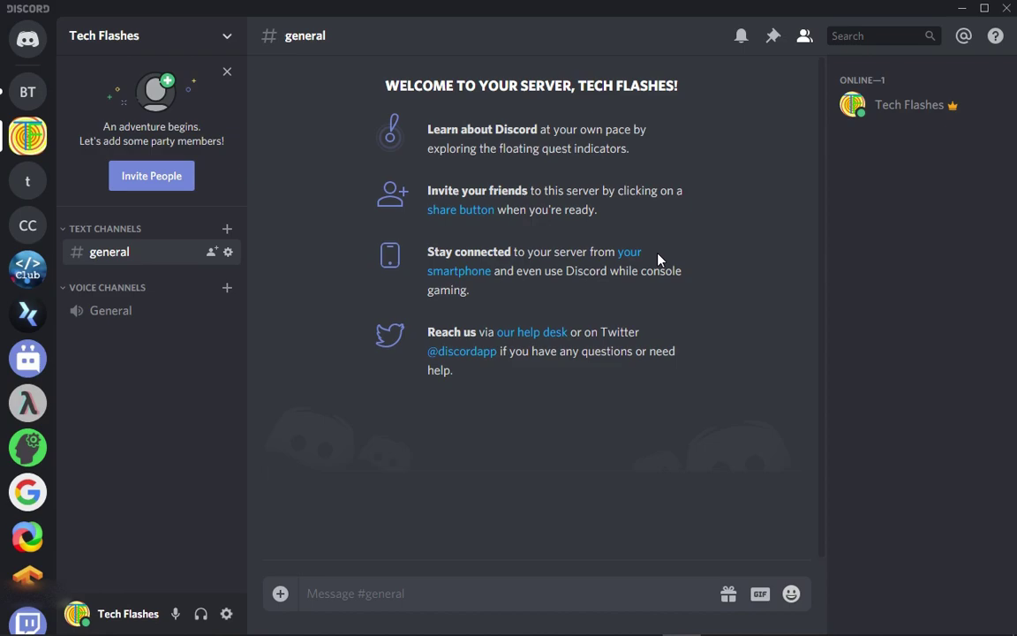
Step: In the Discord desktop app's developer console, run JavaScript appending a style with `.scrollerWrap-1IAIlv.scrollerWrap-2lJEkd{overflow-y: scroll !important;}` and close the developer tools
{"action": "key", "text": "ctrl+shift+i"}
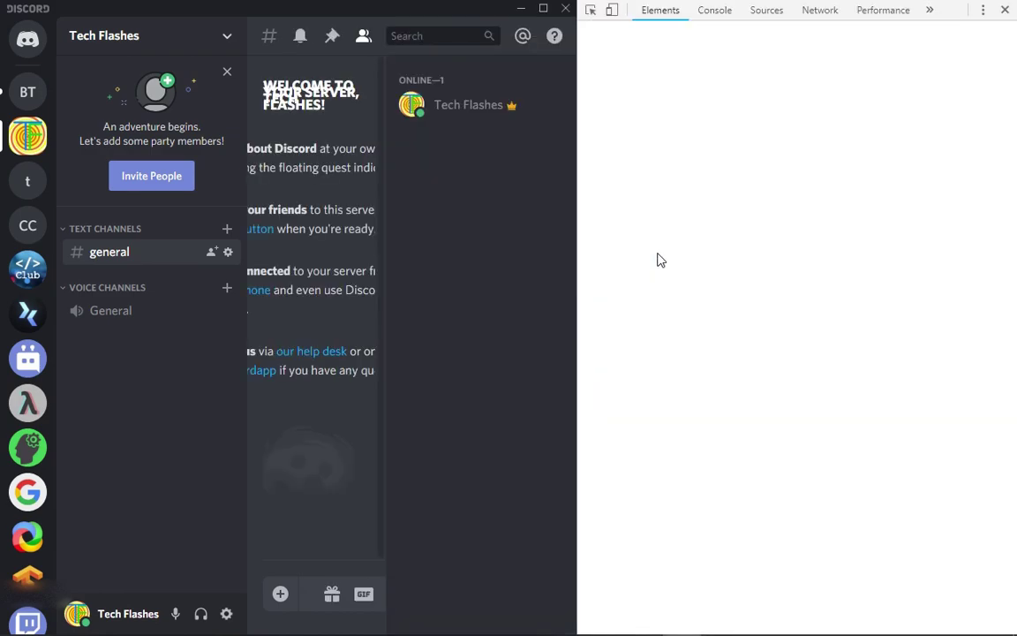
{"action": "left_click", "coordinate": [719, 14]}
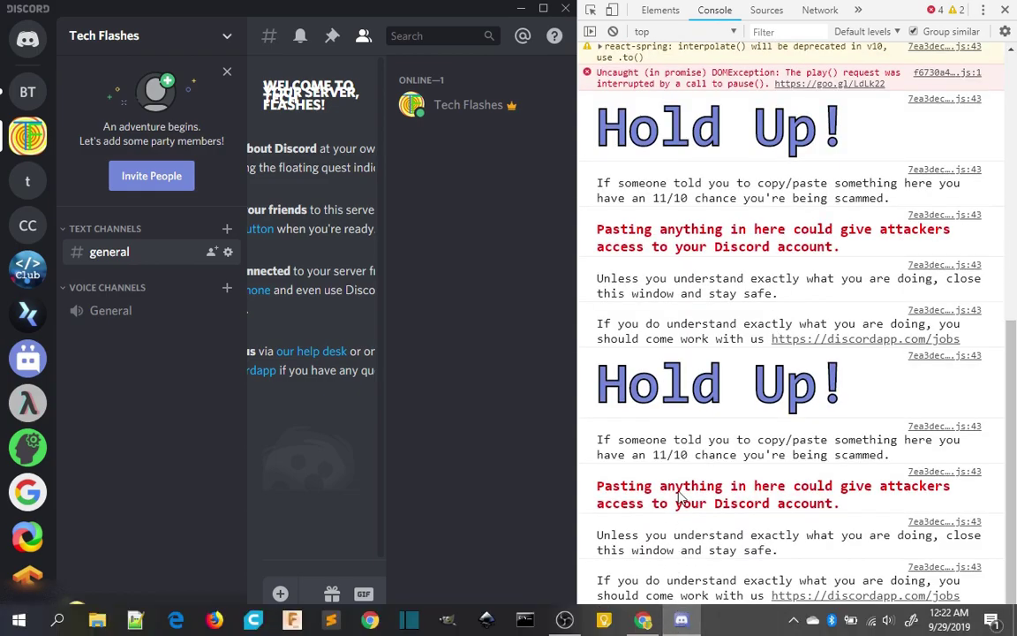
{"action": "type", "text": "var style = document.createElement(\"Style\");style.innerHTML = `.scrollerWrap-1IAIlv.scrollerWrap-2lJEkd{overflow-y: scroll !important;}`;document.body.appendChild(style);"}
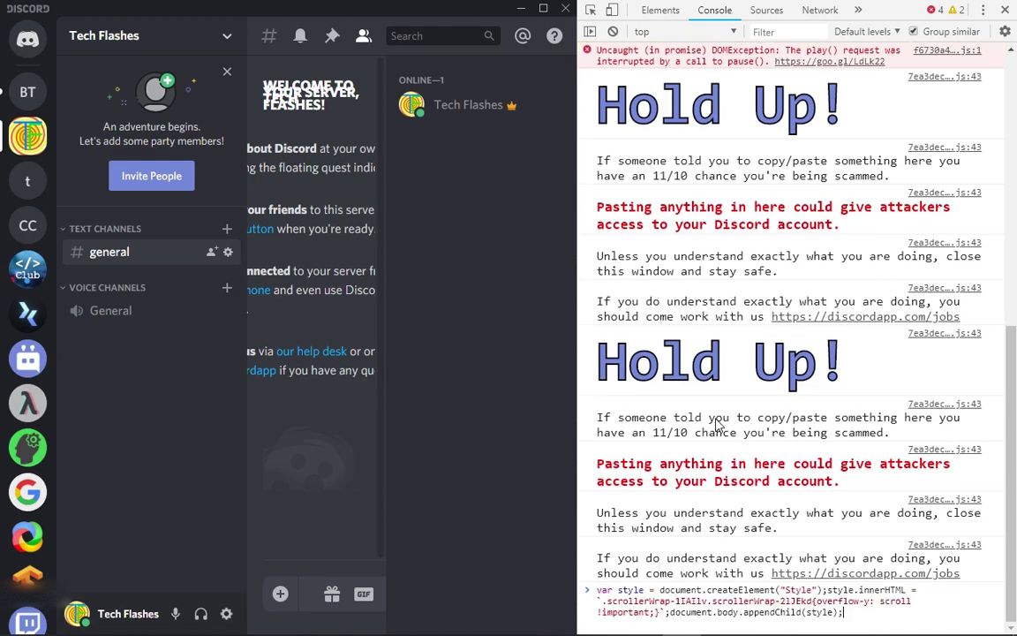
{"action": "key", "text": "Return"}
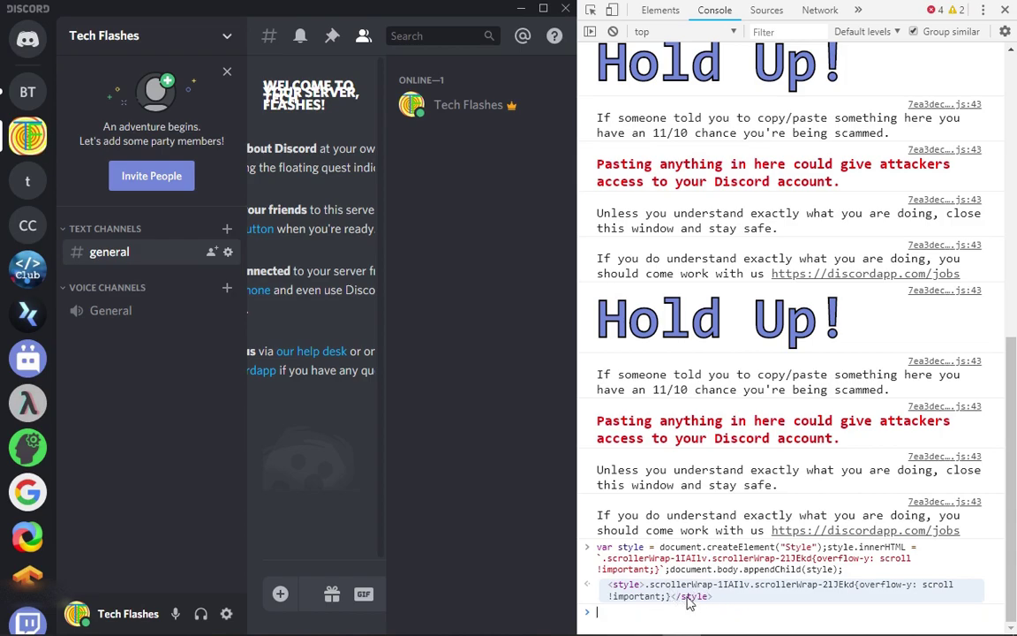
{"action": "left_click", "coordinate": [1005, 10]}
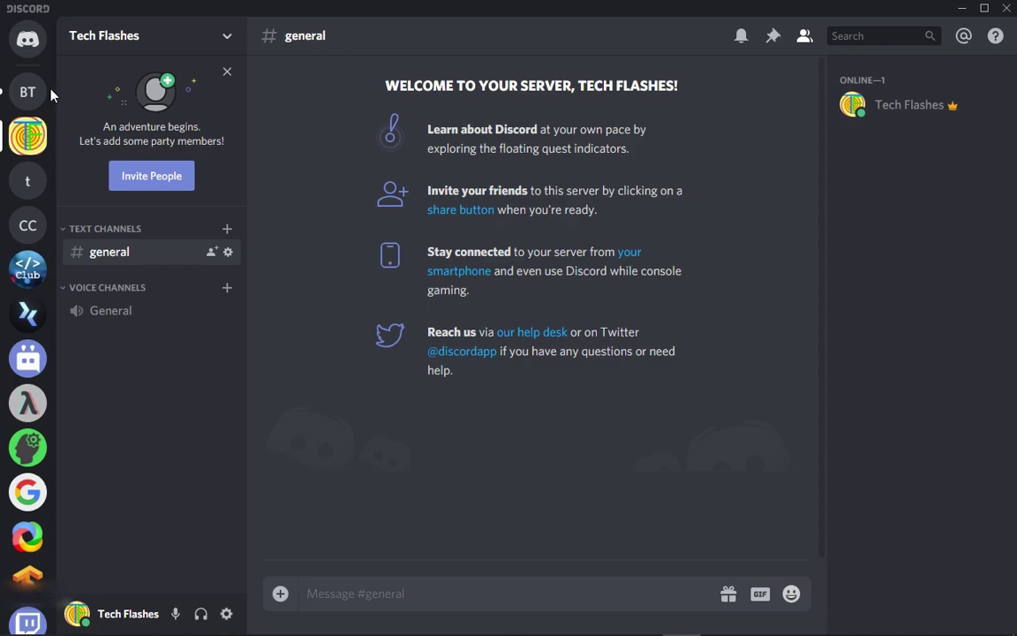
Step: Check how the server list scrolls up and down in the Discord desktop app
{"action": "scroll", "coordinate": [48, 114], "scroll_direction": "down", "scroll_amount": 3}
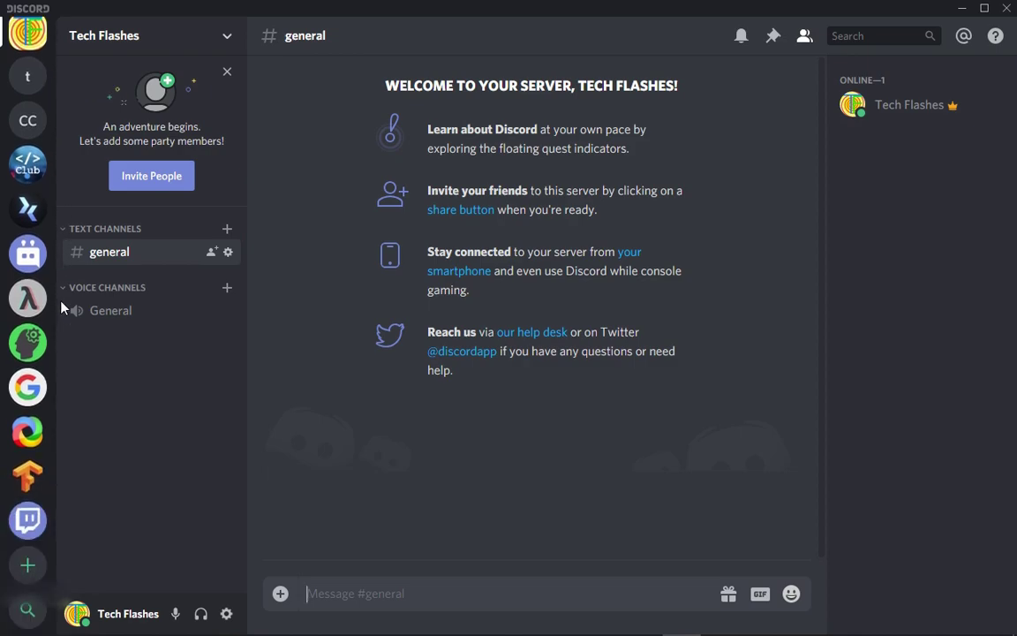
{"action": "scroll", "coordinate": [35, 89], "scroll_direction": "up", "scroll_amount": 2}
{"action": "scroll", "coordinate": [49, 80], "scroll_direction": "down", "scroll_amount": 2}
{"action": "scroll", "coordinate": [54, 159], "scroll_direction": "up", "scroll_amount": 3}
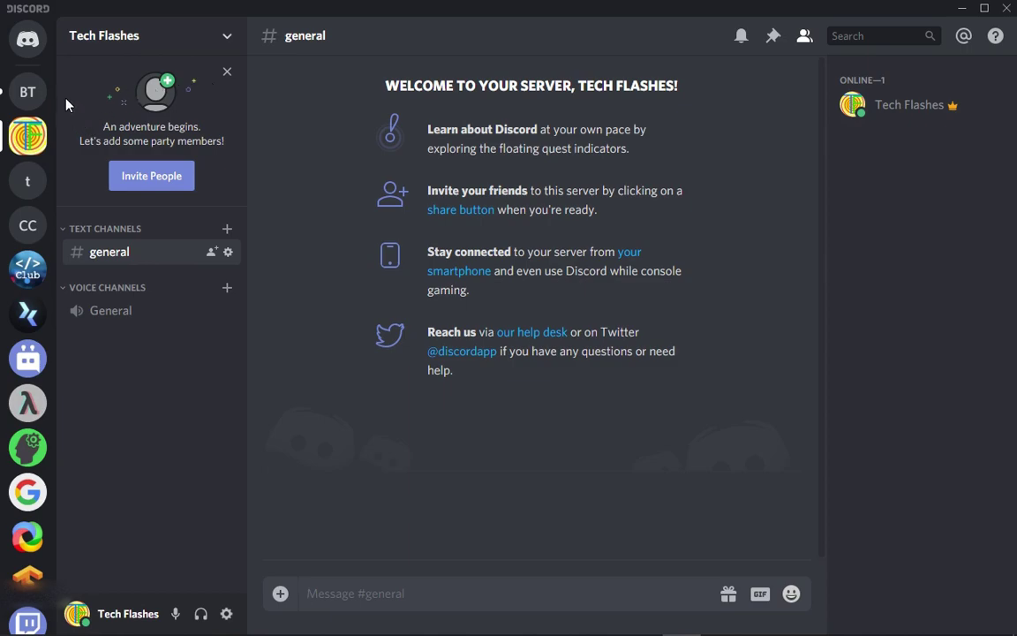
{"action": "scroll", "coordinate": [53, 164], "scroll_direction": "down", "scroll_amount": 2}
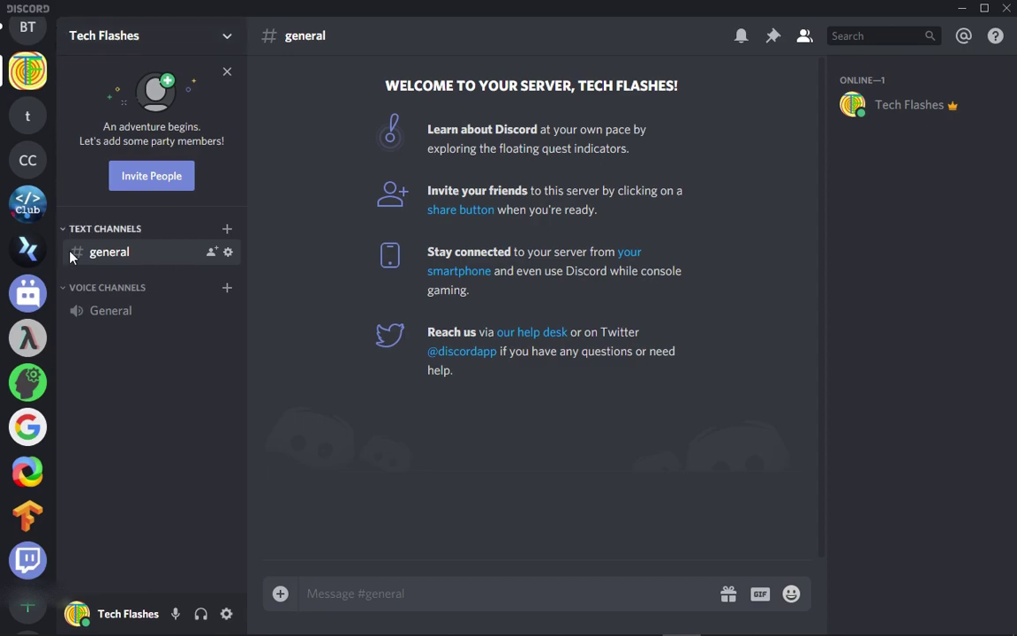
{"action": "scroll", "coordinate": [53, 305], "scroll_direction": "up", "scroll_amount": 2}
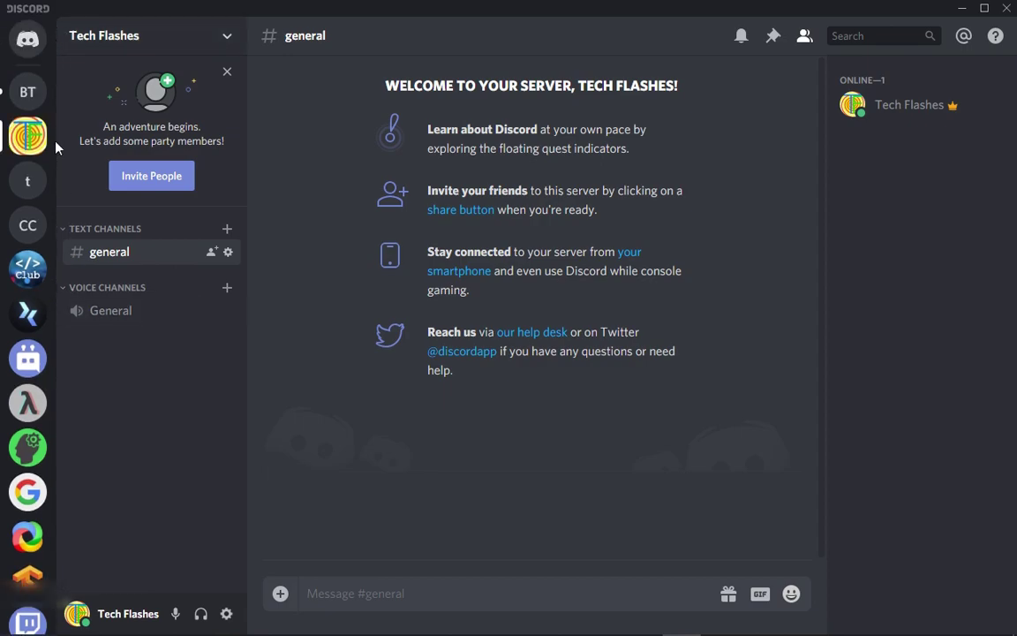